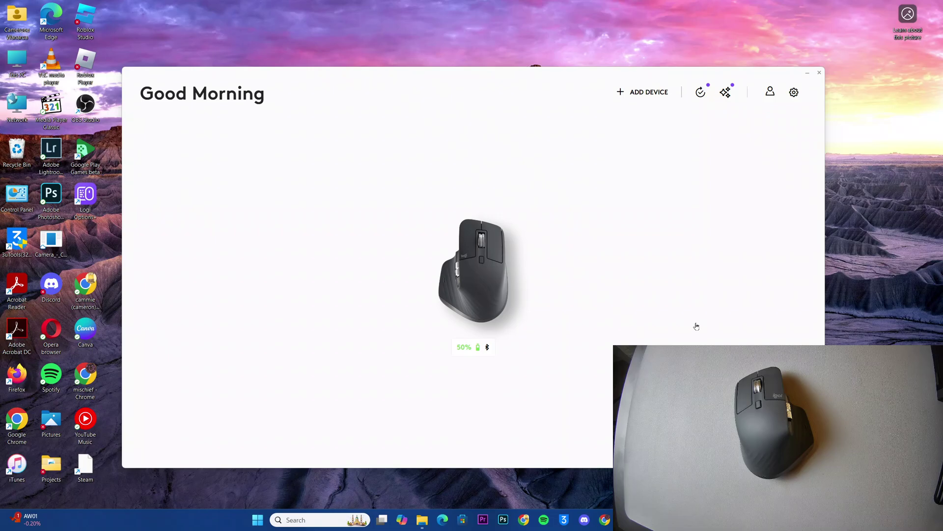
Open the MX Master 3S page's Point and Scroll settings
click(453, 275)
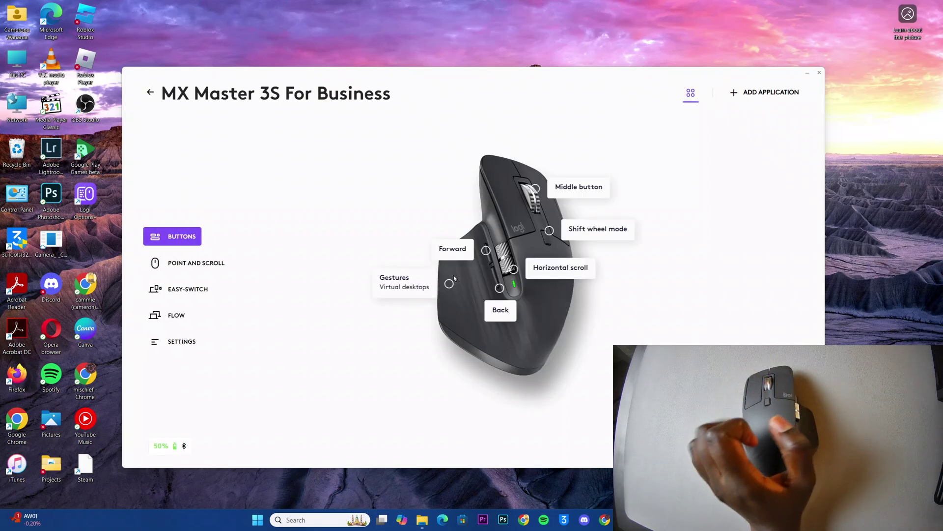
click(226, 266)
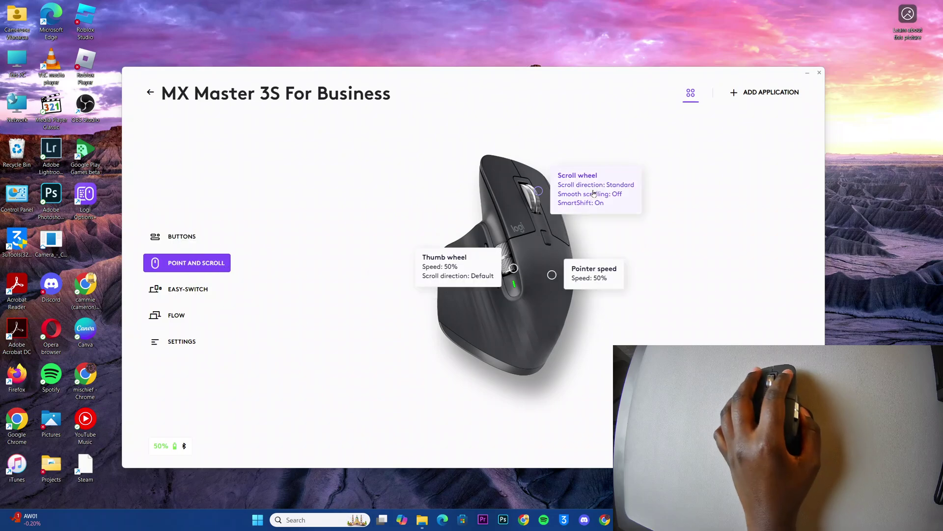
Open the scroll wheel panel, showing SmartShift on at 83% sensitivity
click(593, 194)
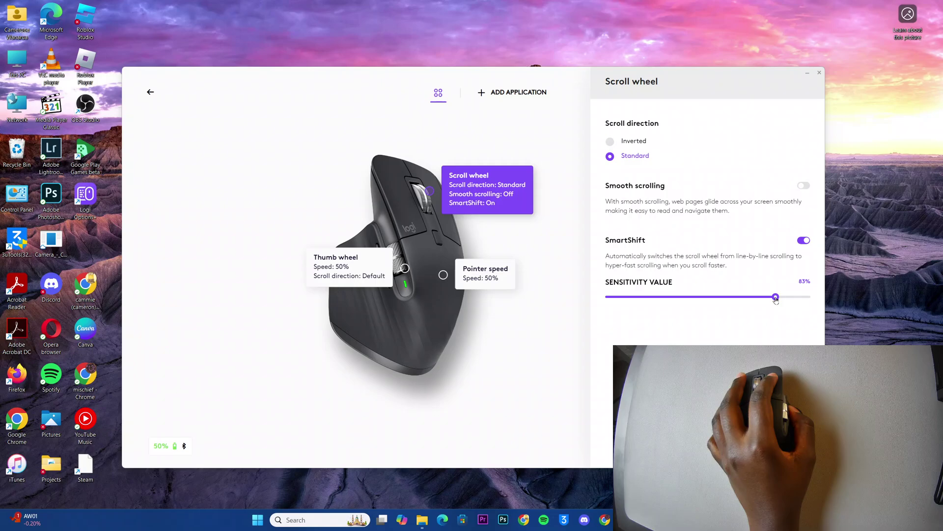
Adjust SmartShift sensitivity to about 79% and go back to the home screen
mouse_move(776, 298)
mouse_down()
mouse_move(602, 306)
mouse_move(618, 298)
mouse_move(816, 306)
mouse_move(637, 304)
mouse_move(685, 306)
mouse_up()
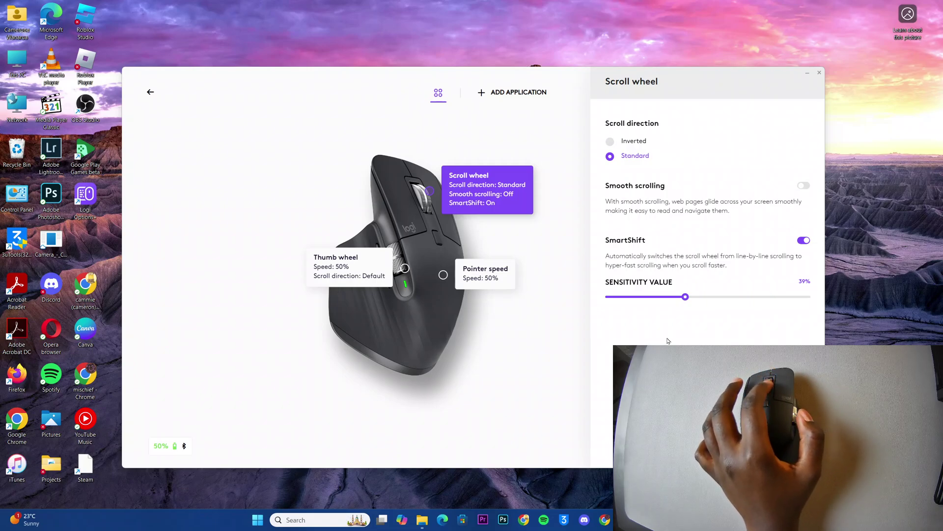
drag(690, 298, 760, 298)
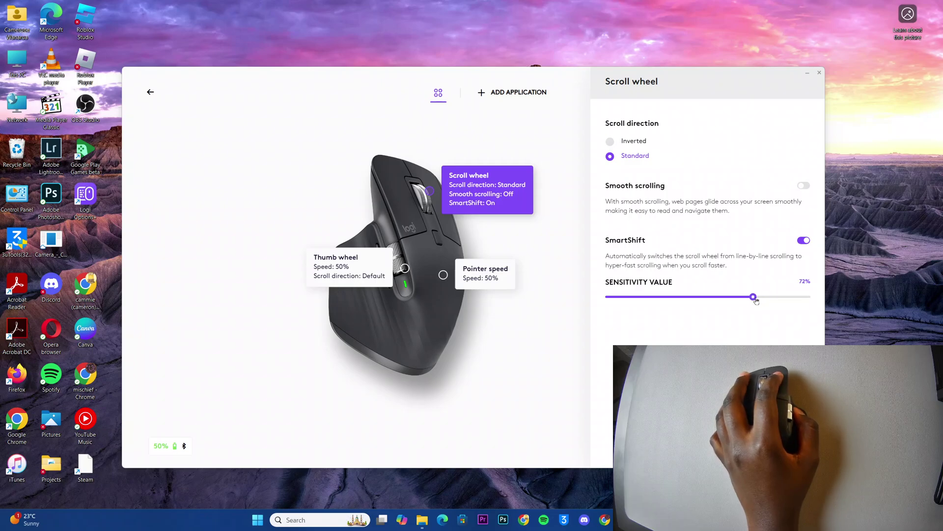
drag(760, 297, 777, 300)
click(149, 92)
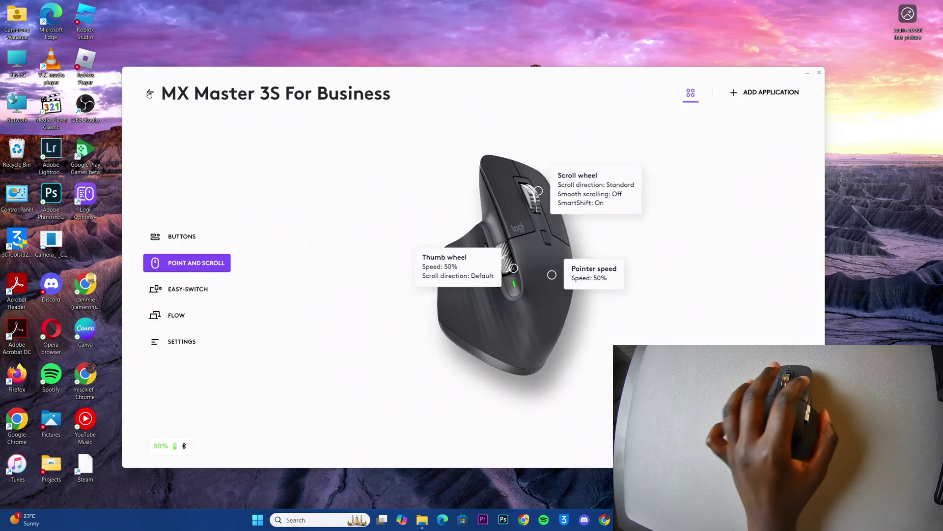
click(150, 92)
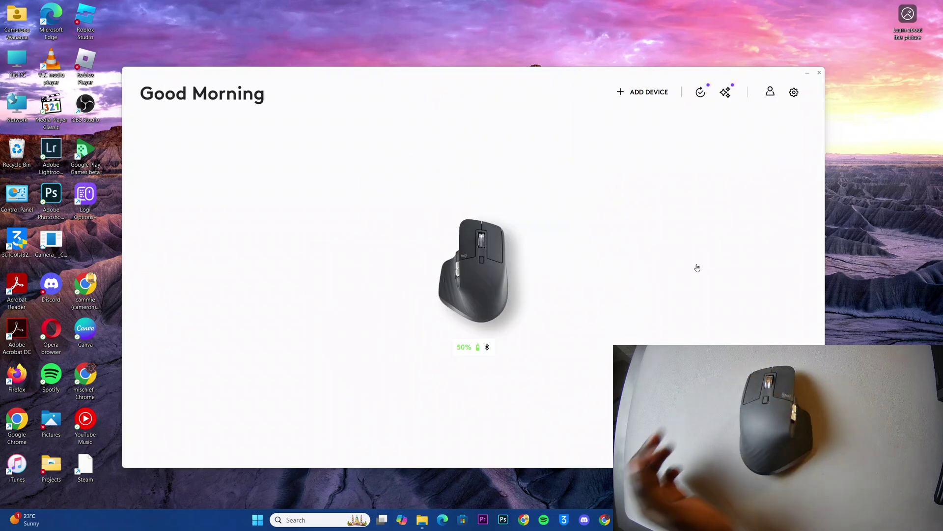